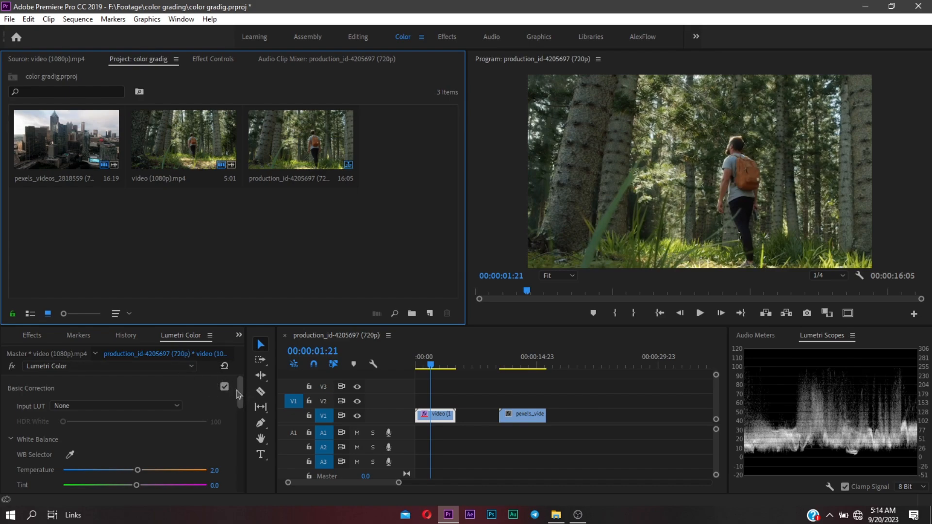
{"action": "left_click", "coordinate": [176, 386]}
{"action": "mouse_move", "coordinate": [239, 404]}
{"action": "left_mouse_down"}
{"action": "mouse_move", "coordinate": [238, 448]}
{"action": "mouse_move", "coordinate": [246, 402]}
{"action": "left_mouse_up"}
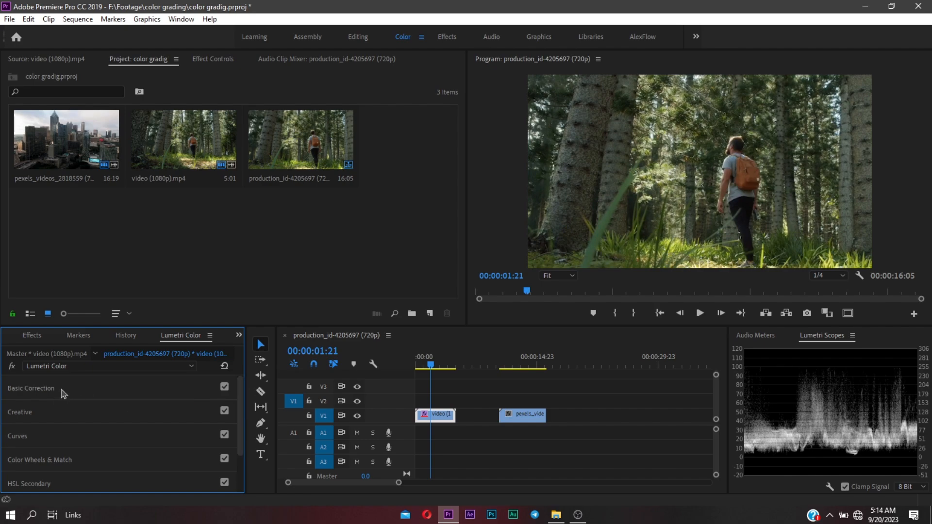
{"action": "left_click", "coordinate": [78, 393]}
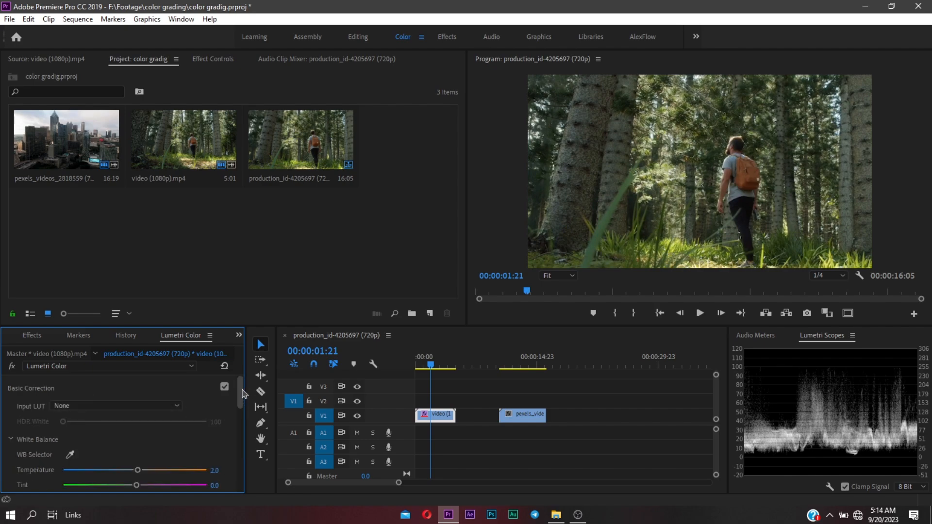
{"action": "mouse_move", "coordinate": [242, 390]}
{"action": "left_mouse_down"}
{"action": "mouse_move", "coordinate": [242, 425]}
{"action": "mouse_move", "coordinate": [244, 386]}
{"action": "left_mouse_up"}
- Load video (1080p).mp4 into the Source monitor for comparison, and return to the forest clip in the sequence
{"action": "left_click", "coordinate": [145, 63]}
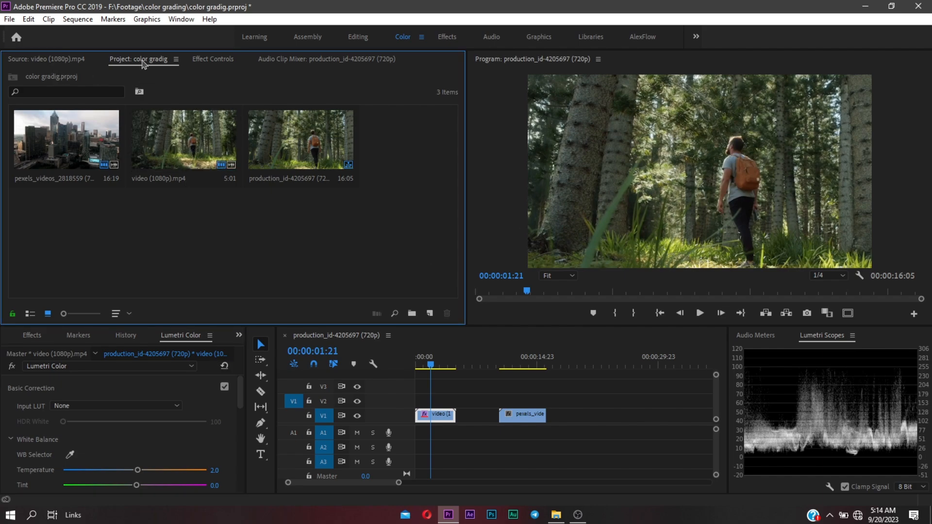
{"action": "double_click", "coordinate": [193, 146]}
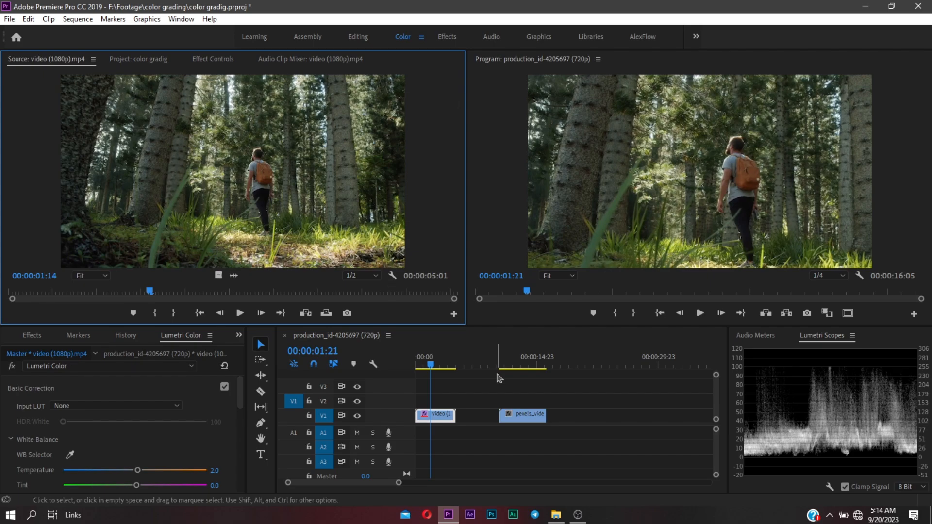
{"action": "left_click", "coordinate": [530, 343]}
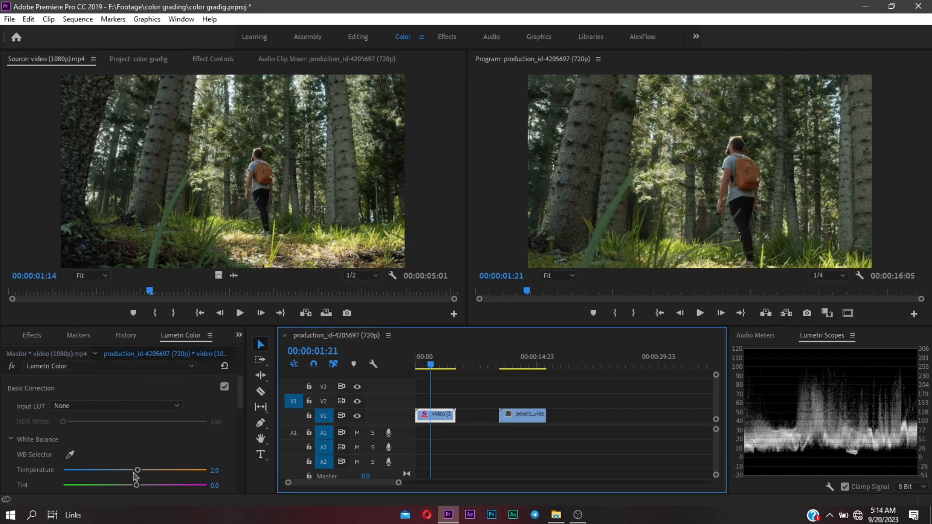
- Test a strongly warm white balance on the forest clip, and settle on a Temperature of 2.8
{"action": "left_click_drag", "start_coordinate": [136, 477], "coordinate": [175, 474]}
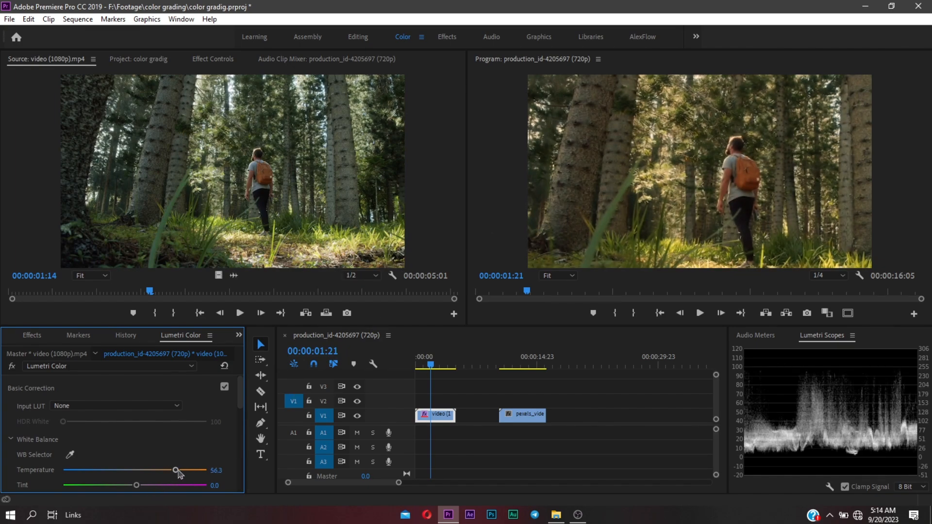
{"action": "left_click_drag", "start_coordinate": [176, 470], "coordinate": [138, 470]}
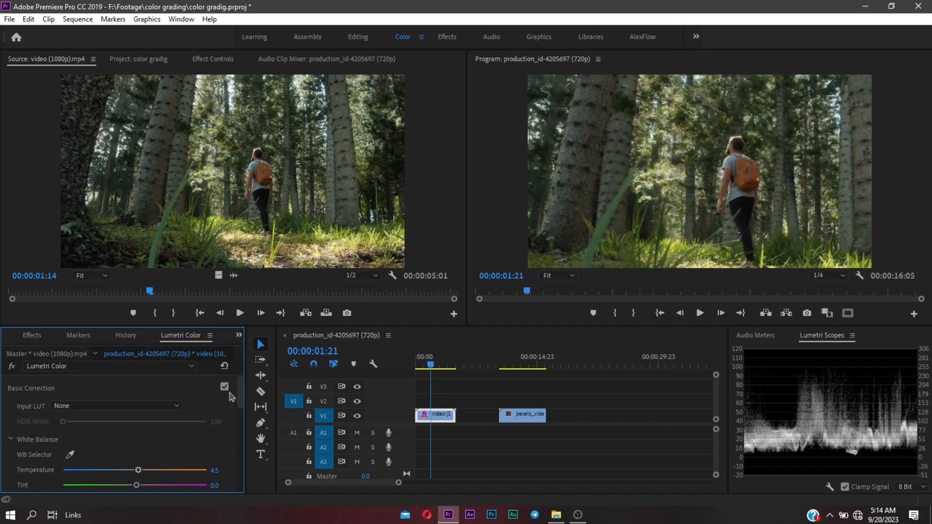
{"action": "scroll", "coordinate": [242, 394], "scroll_direction": "down", "scroll_amount": 3}
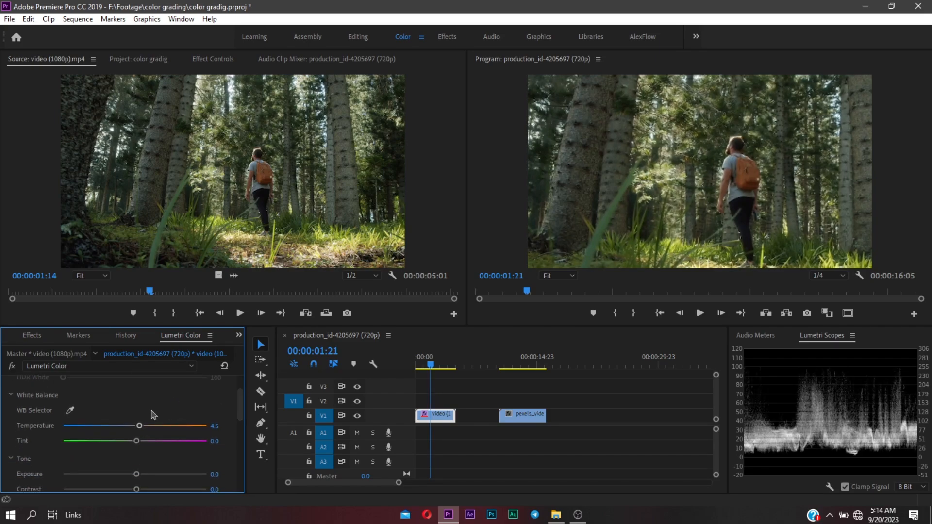
{"action": "left_click_drag", "start_coordinate": [139, 432], "coordinate": [138, 432]}
{"action": "scroll", "coordinate": [242, 412], "scroll_direction": "down", "scroll_amount": 3}
{"action": "mouse_move", "coordinate": [243, 414]}
{"action": "left_mouse_down"}
{"action": "mouse_move", "coordinate": [244, 405]}
{"action": "mouse_move", "coordinate": [245, 429]}
{"action": "mouse_move", "coordinate": [245, 396]}
{"action": "left_mouse_up"}
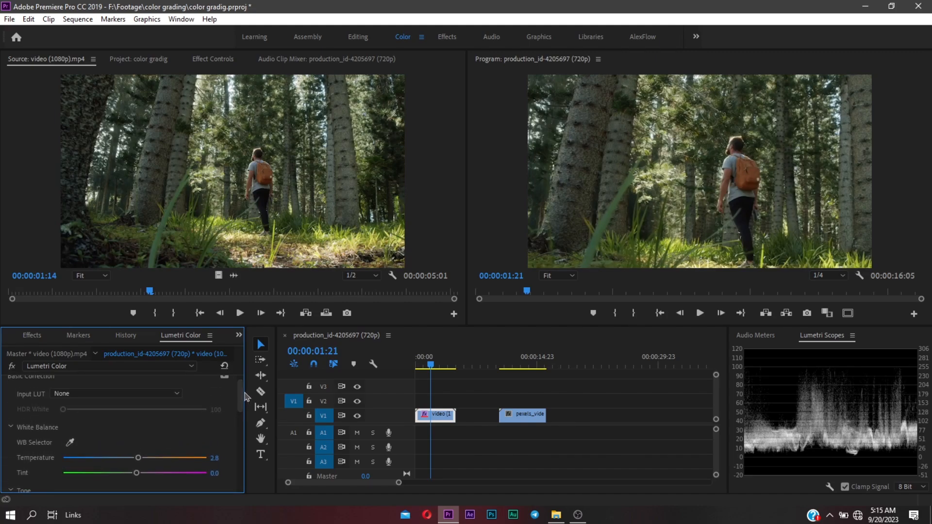
- Test the forest clip's Exposure at -5.0, and settle on 1.2
{"action": "left_click_drag", "start_coordinate": [246, 397], "coordinate": [244, 424]}
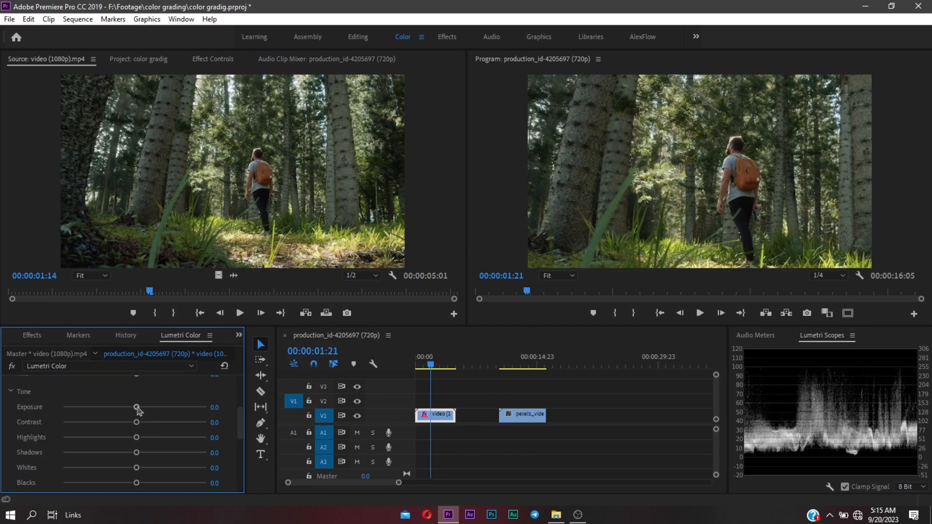
{"action": "left_click_drag", "start_coordinate": [137, 409], "coordinate": [61, 411]}
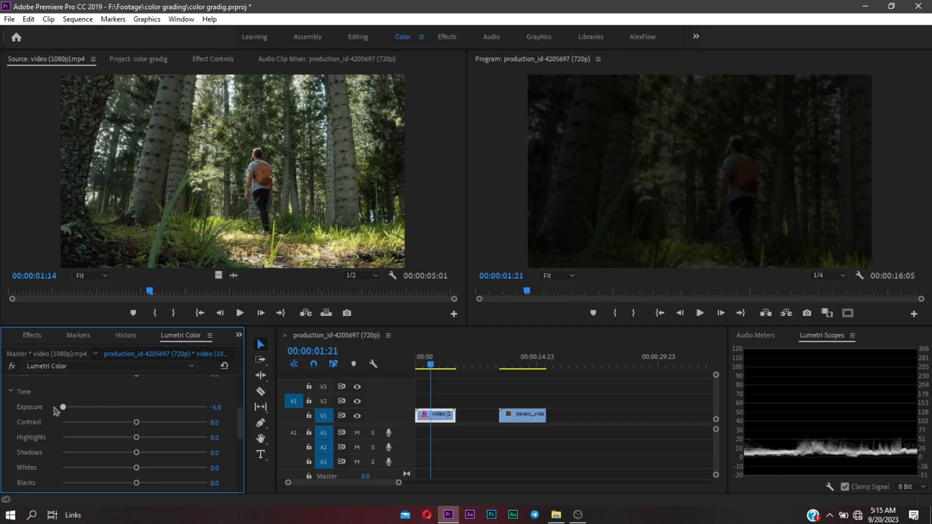
{"action": "left_click_drag", "start_coordinate": [62, 407], "coordinate": [154, 407]}
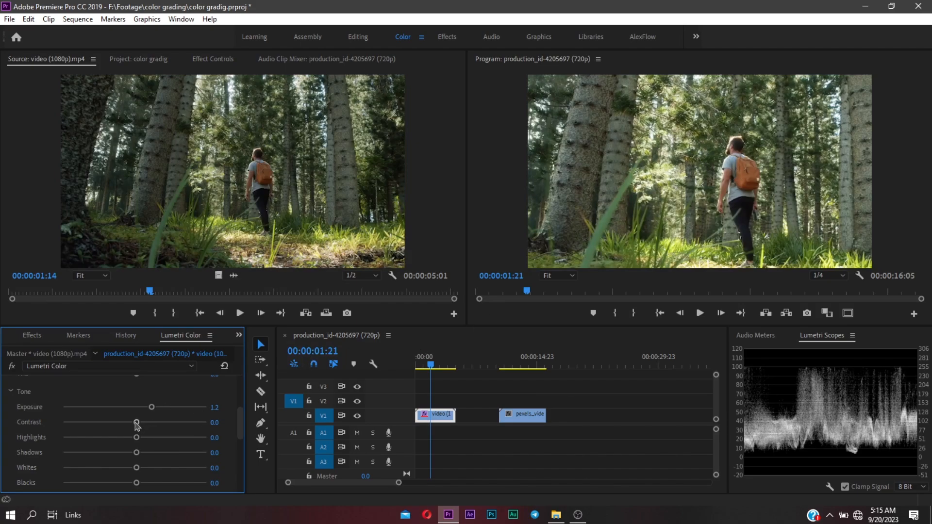
- Test a low Contrast of about -77 on the forest clip, and settle on 39.3
{"action": "left_click_drag", "start_coordinate": [136, 422], "coordinate": [81, 423]}
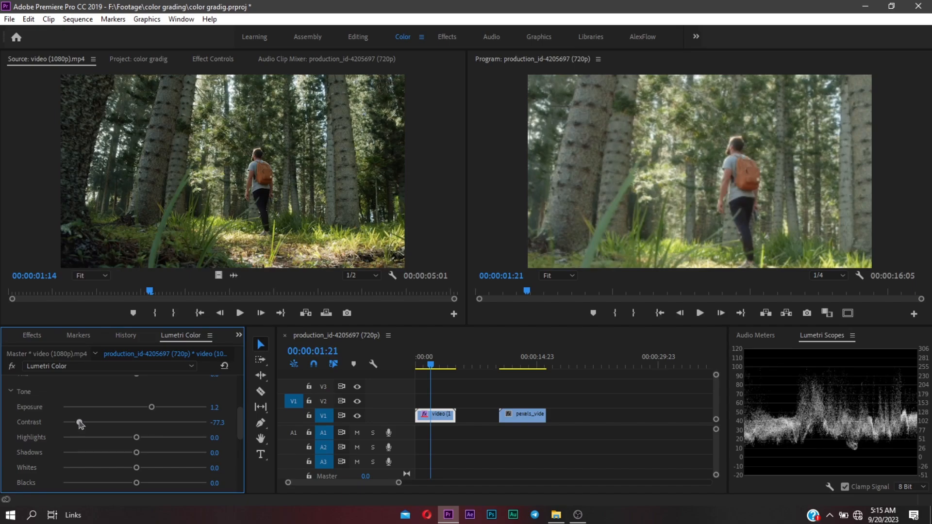
{"action": "left_click_drag", "start_coordinate": [81, 424], "coordinate": [161, 422]}
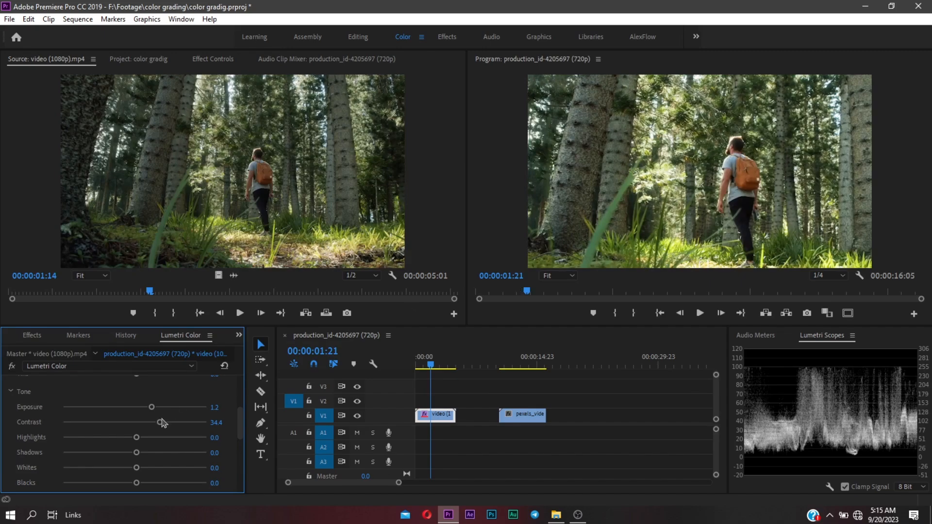
{"action": "left_click_drag", "start_coordinate": [160, 422], "coordinate": [165, 426]}
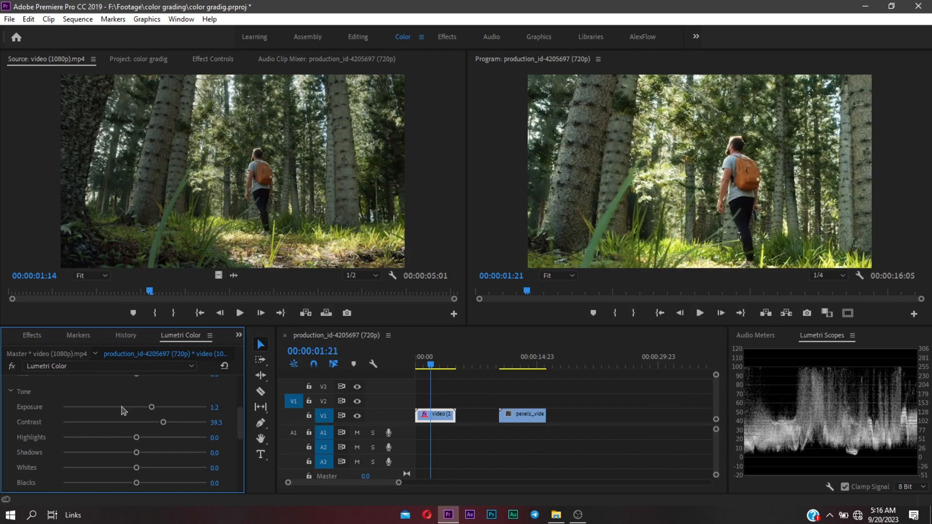
- Set the forest clip's Highlights to 44.1, after testing -100, and its Shadows to -18.2
{"action": "left_click_drag", "start_coordinate": [136, 437], "coordinate": [59, 442]}
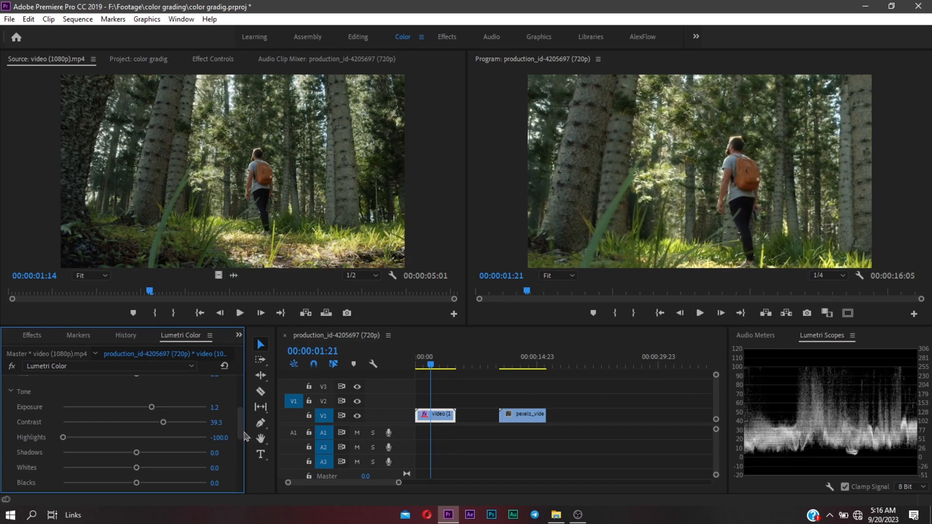
{"action": "left_click_drag", "start_coordinate": [63, 437], "coordinate": [168, 440]}
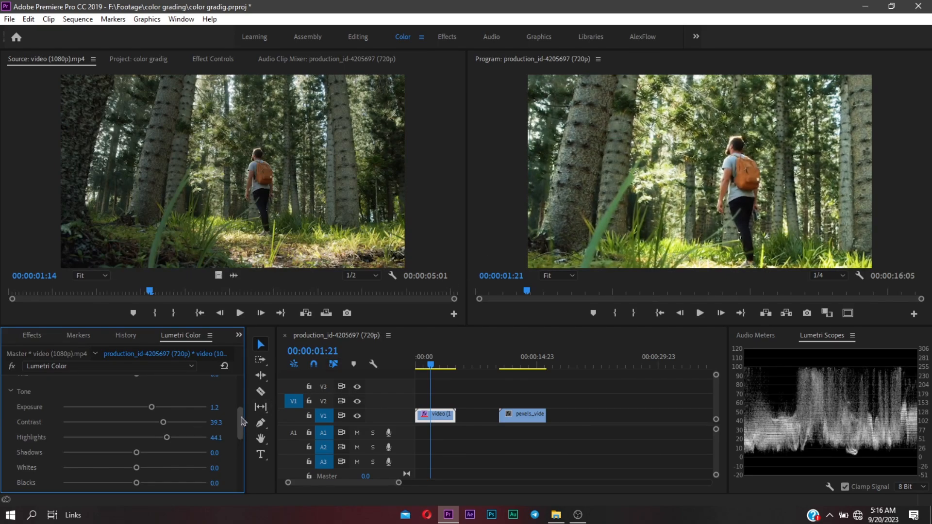
{"action": "scroll", "coordinate": [242, 421], "scroll_direction": "down", "scroll_amount": 1}
{"action": "mouse_move", "coordinate": [136, 440]}
{"action": "left_mouse_down"}
{"action": "mouse_move", "coordinate": [151, 442]}
{"action": "mouse_move", "coordinate": [122, 441]}
{"action": "left_mouse_up"}
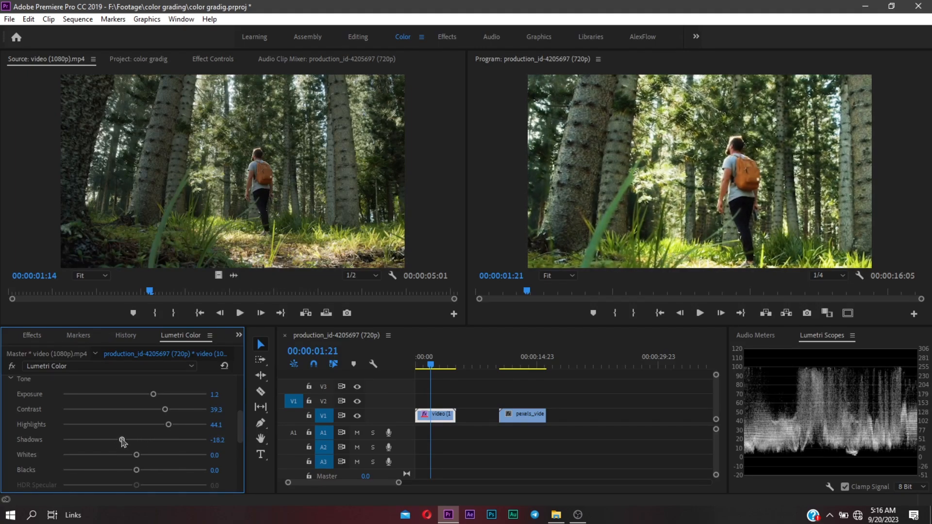
- Set the forest clip's Whites to -18.2 and its Blacks to -9.3
{"action": "scroll", "coordinate": [242, 422], "scroll_direction": "down", "scroll_amount": 3}
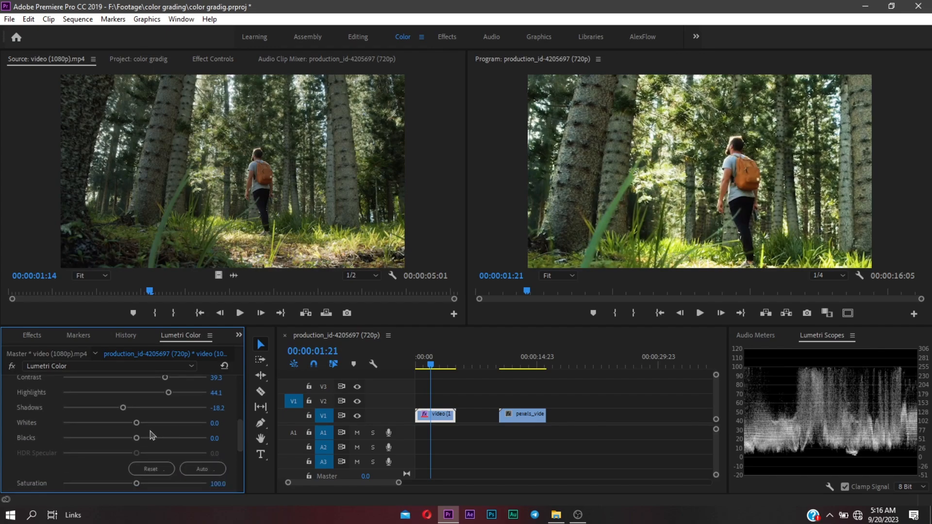
{"action": "left_click_drag", "start_coordinate": [137, 425], "coordinate": [106, 425]}
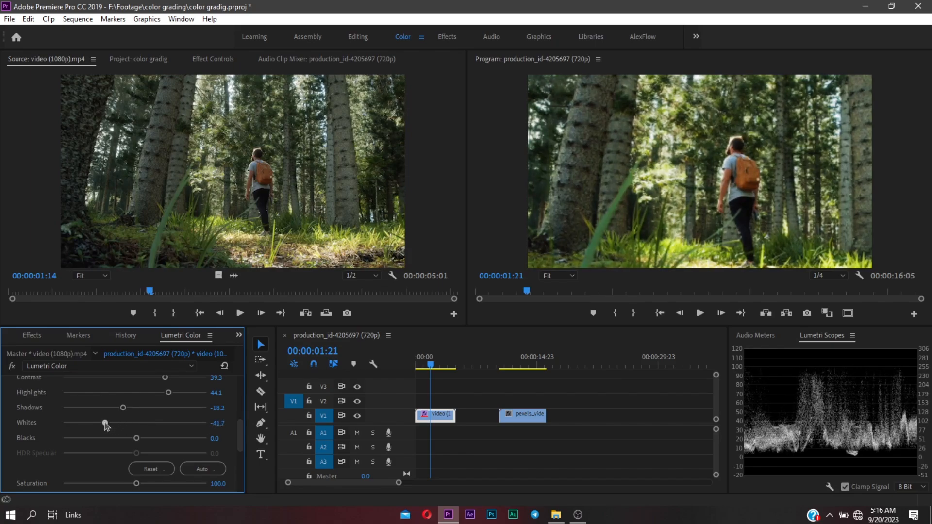
{"action": "mouse_move", "coordinate": [106, 425]}
{"action": "left_mouse_down"}
{"action": "mouse_move", "coordinate": [86, 425]}
{"action": "mouse_move", "coordinate": [199, 425]}
{"action": "mouse_move", "coordinate": [122, 426]}
{"action": "left_mouse_up"}
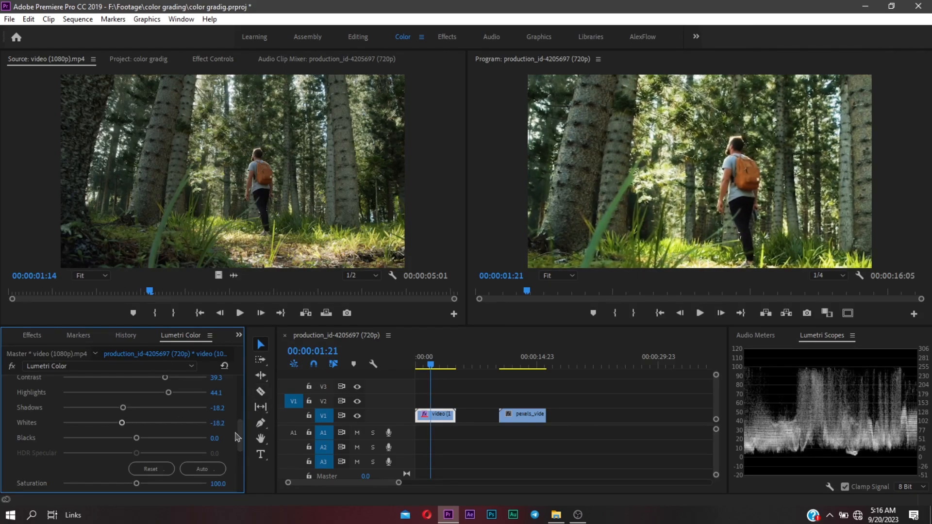
{"action": "left_click_drag", "start_coordinate": [240, 436], "coordinate": [240, 438]}
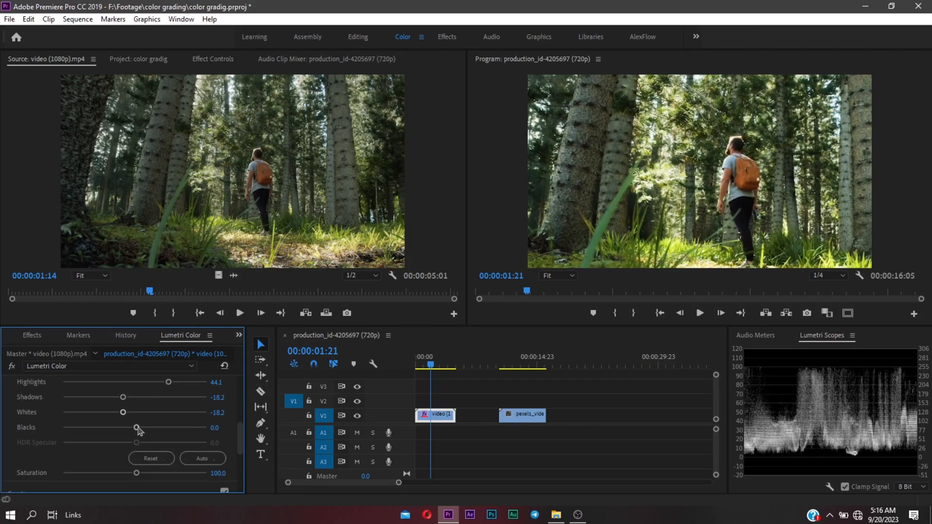
{"action": "left_click_drag", "start_coordinate": [136, 428], "coordinate": [129, 431]}
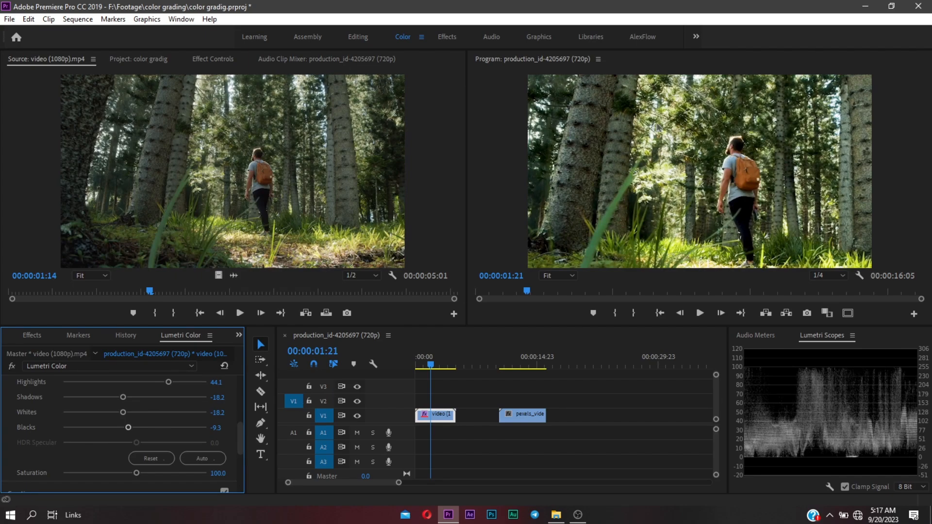
- Raise the forest clip's white balance Temperature slightly for a warmer look
{"action": "scroll", "coordinate": [243, 437], "scroll_direction": "up", "scroll_amount": 6}
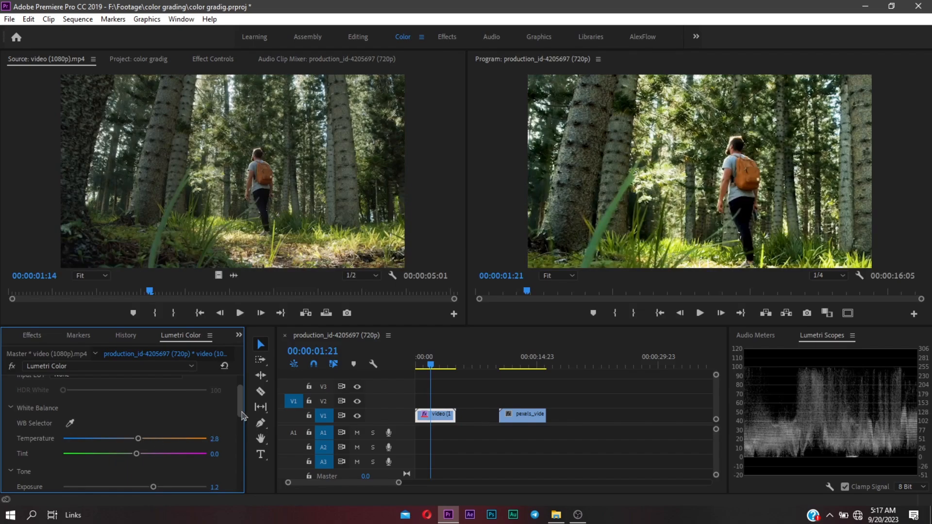
{"action": "scroll", "coordinate": [242, 410], "scroll_direction": "up", "scroll_amount": 1}
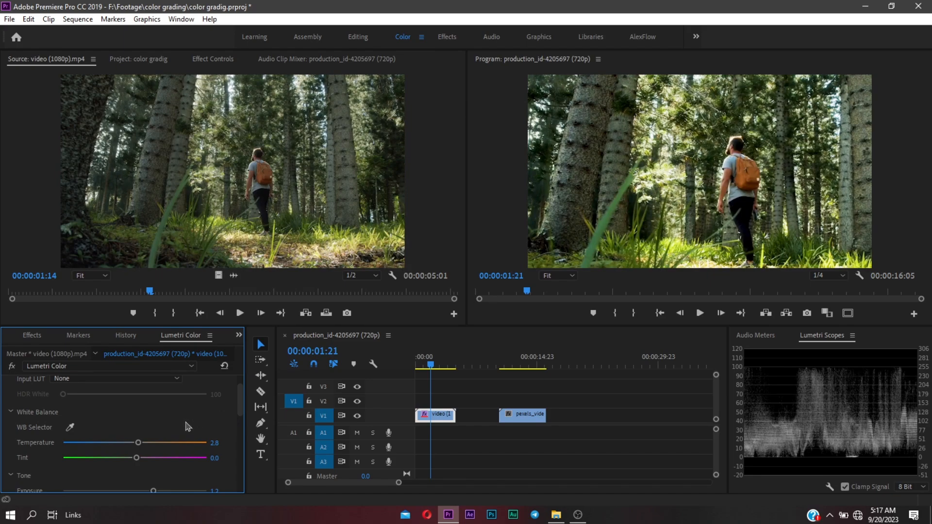
{"action": "left_click_drag", "start_coordinate": [138, 442], "coordinate": [145, 446]}
- Test the forest clip's Saturation at 0 and 200, and settle on 96.4
{"action": "left_click_drag", "start_coordinate": [242, 399], "coordinate": [243, 447]}
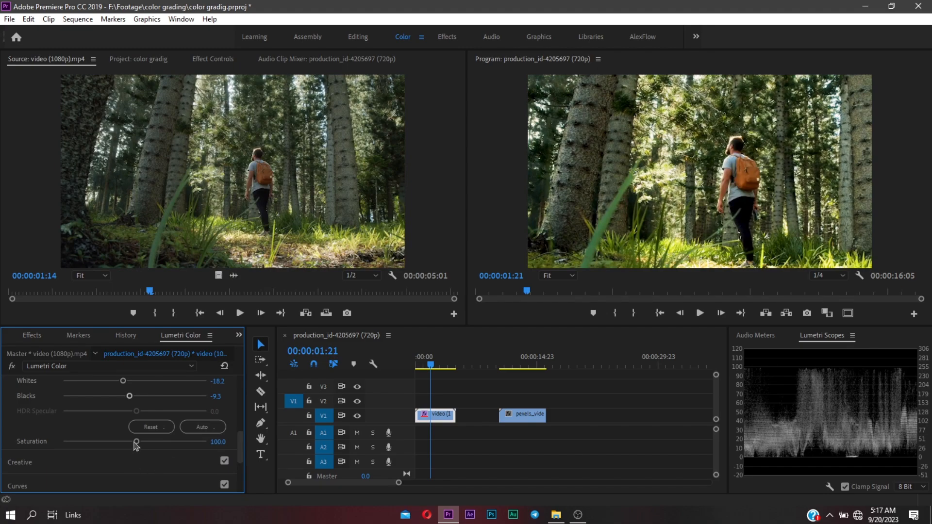
{"action": "mouse_move", "coordinate": [136, 445]}
{"action": "left_mouse_down"}
{"action": "mouse_move", "coordinate": [151, 443]}
{"action": "mouse_move", "coordinate": [124, 442]}
{"action": "mouse_move", "coordinate": [137, 443]}
{"action": "left_mouse_up"}
{"action": "left_click_drag", "start_coordinate": [136, 445], "coordinate": [56, 447]}
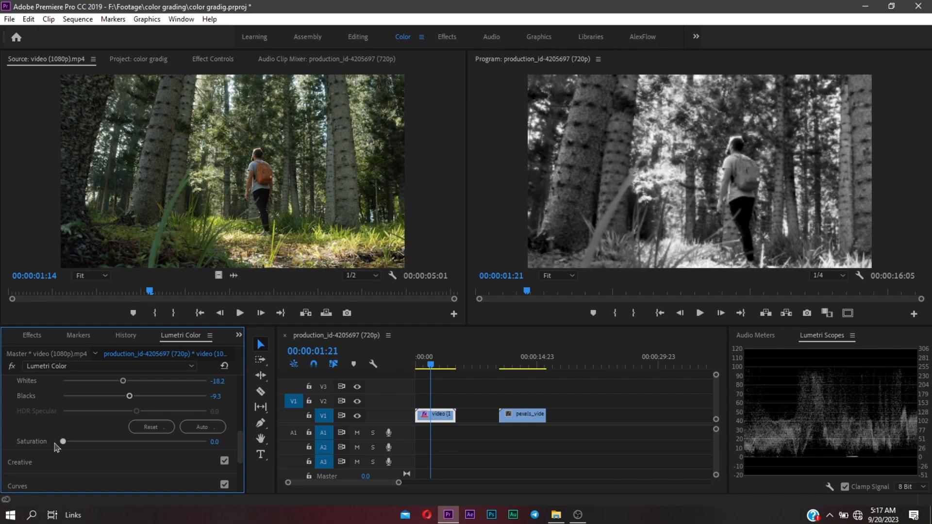
{"action": "left_click_drag", "start_coordinate": [62, 443], "coordinate": [222, 448]}
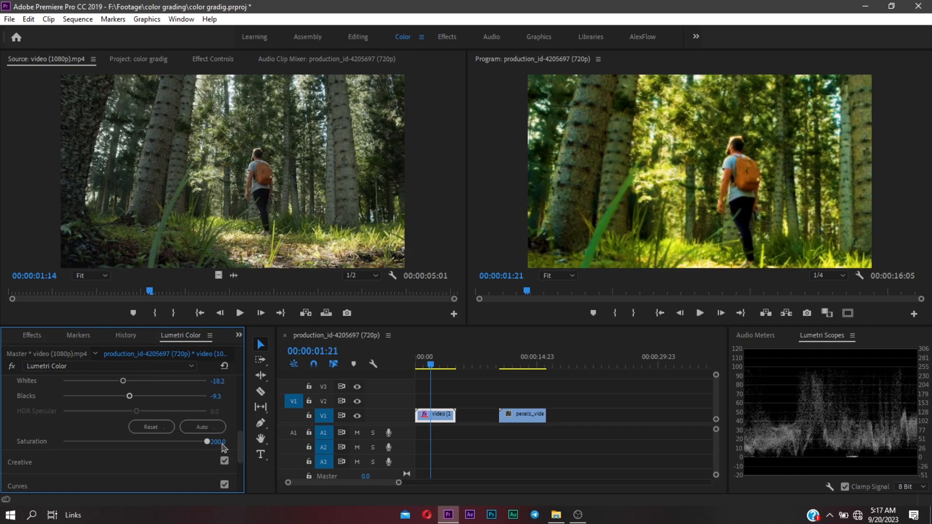
{"action": "left_click_drag", "start_coordinate": [223, 446], "coordinate": [141, 454]}
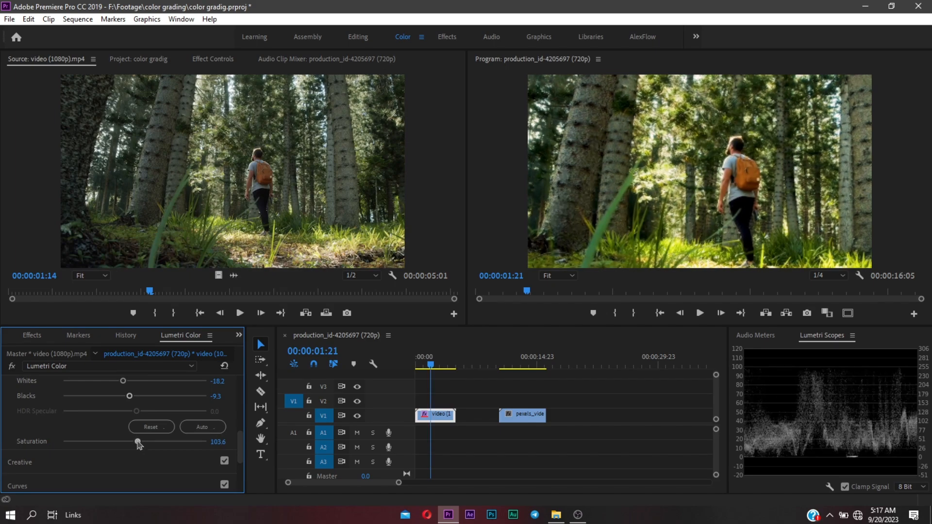
{"action": "left_click_drag", "start_coordinate": [138, 445], "coordinate": [132, 445]}
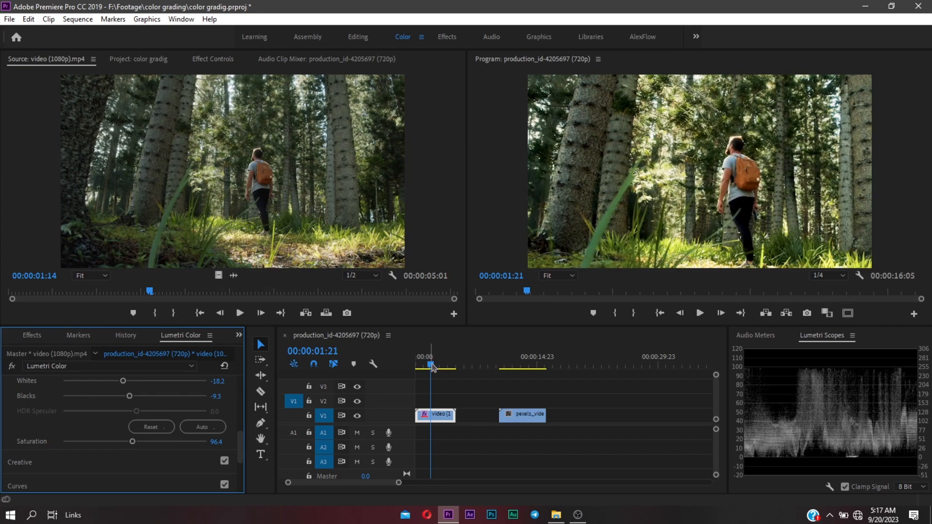
- Select the pexels city clip in the sequence, show it at 00:00:12:00 and load its source for comparison
{"action": "left_click", "coordinate": [529, 415]}
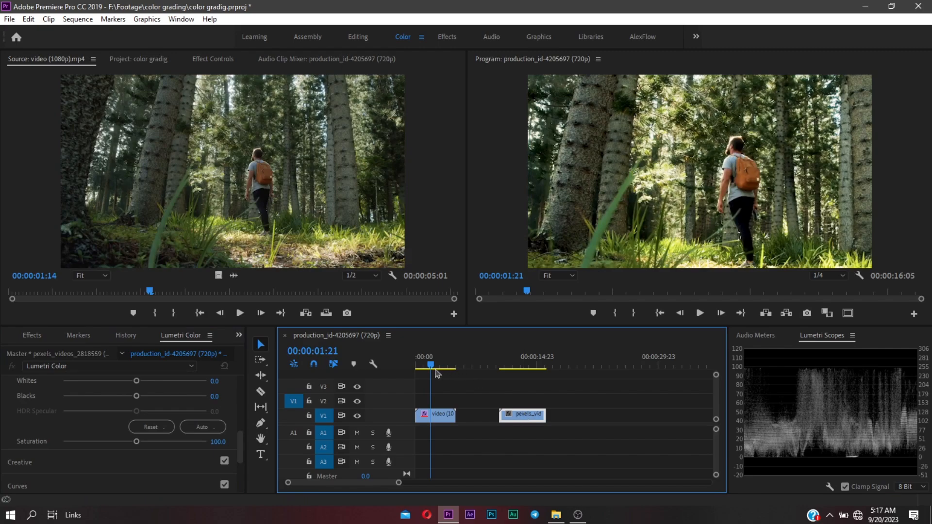
{"action": "left_click", "coordinate": [512, 365]}
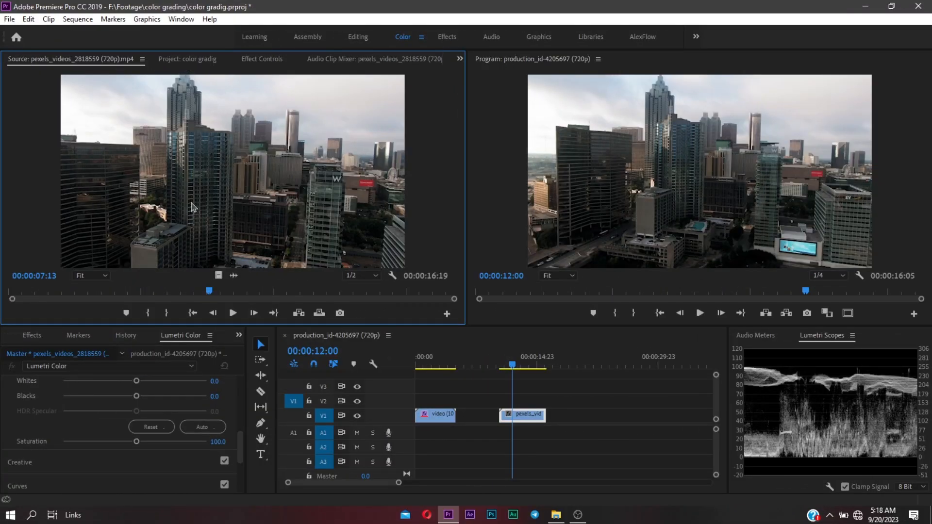
- Set the Exposure of the city master clip to 0.2 in the Basic Correction tone settings
{"action": "left_click", "coordinate": [182, 340]}
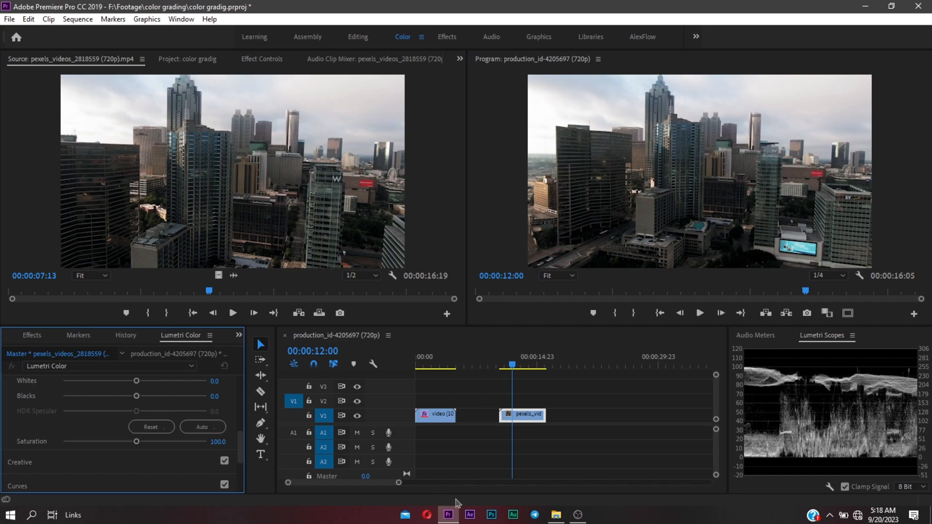
{"action": "mouse_move", "coordinate": [241, 438]}
{"action": "left_mouse_down"}
{"action": "mouse_move", "coordinate": [244, 387]}
{"action": "mouse_move", "coordinate": [244, 420]}
{"action": "left_mouse_up"}
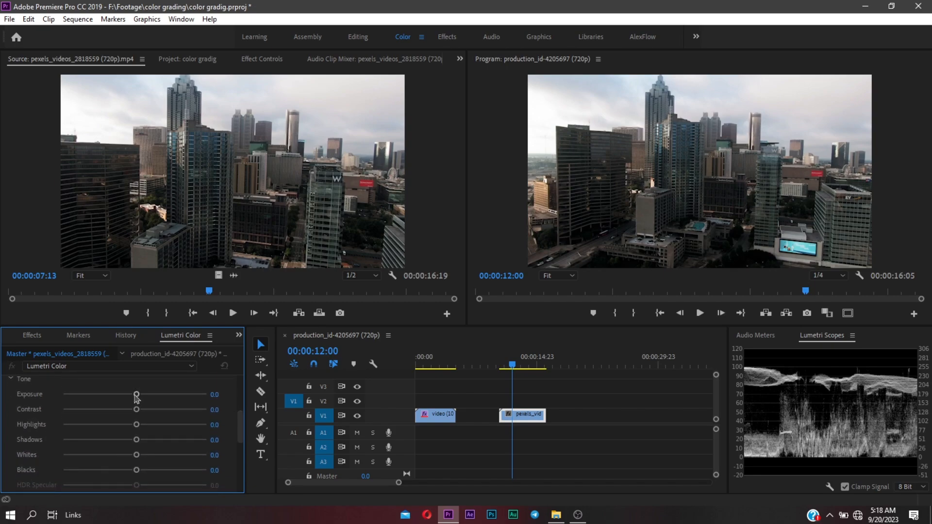
{"action": "mouse_move", "coordinate": [136, 395]}
{"action": "left_mouse_down"}
{"action": "mouse_move", "coordinate": [123, 395]}
{"action": "mouse_move", "coordinate": [139, 394]}
{"action": "left_mouse_up"}
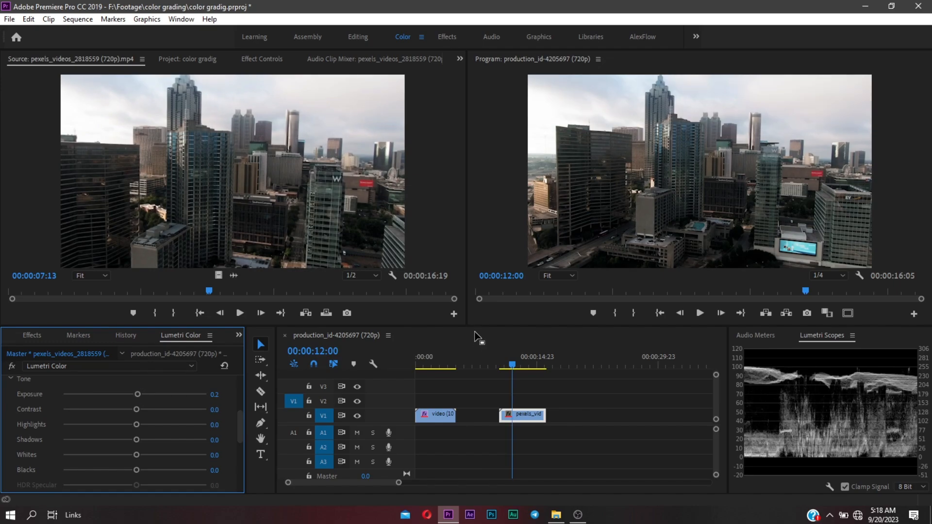
- Show the city clip at 00:00:11:23 in the sequence and set the Exposure of its sequence instance to 0.9
{"action": "left_click", "coordinate": [475, 365]}
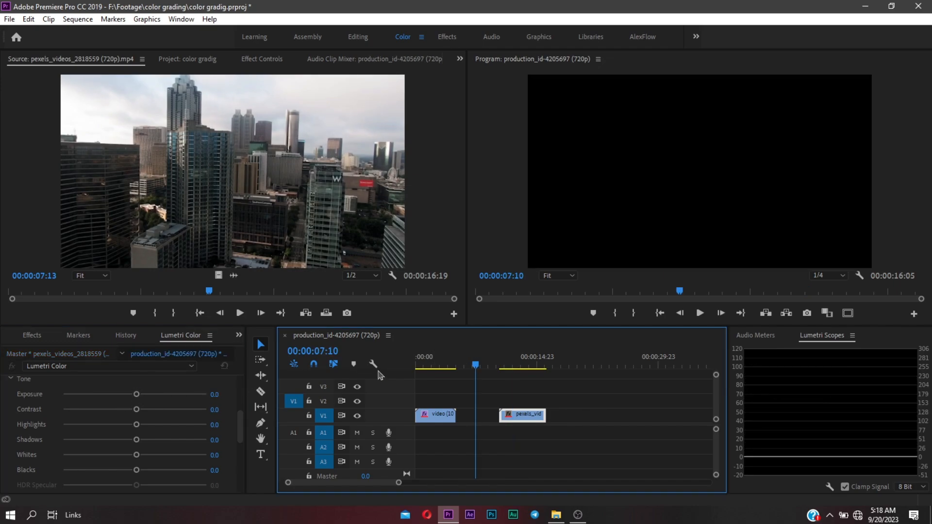
{"action": "left_click_drag", "start_coordinate": [476, 369], "coordinate": [512, 371]}
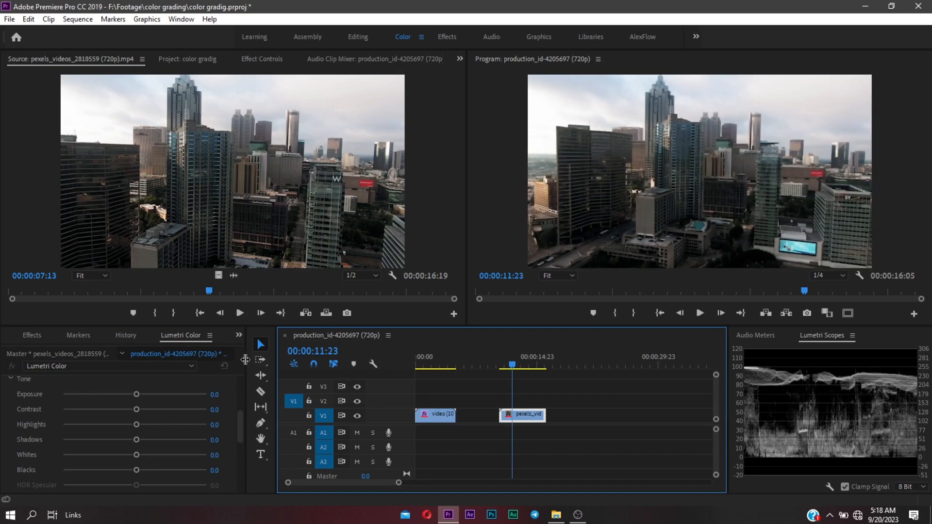
{"action": "mouse_move", "coordinate": [137, 396]}
{"action": "left_mouse_down"}
{"action": "mouse_move", "coordinate": [146, 397]}
{"action": "mouse_move", "coordinate": [125, 397]}
{"action": "mouse_move", "coordinate": [149, 397]}
{"action": "left_mouse_up"}
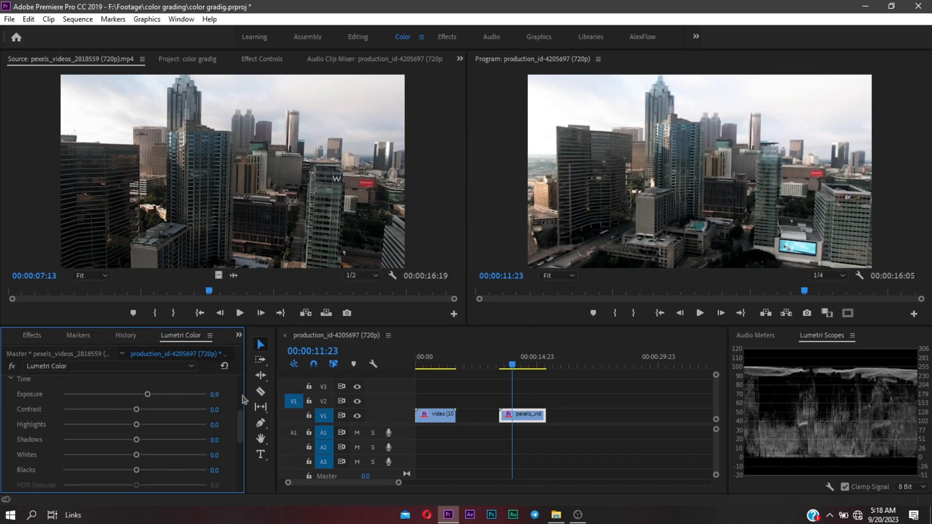
- Test the city clip's Contrast at 31.2, 70.0 and -100.0, and settle on 61.1
{"action": "left_click_drag", "start_coordinate": [238, 434], "coordinate": [240, 437]}
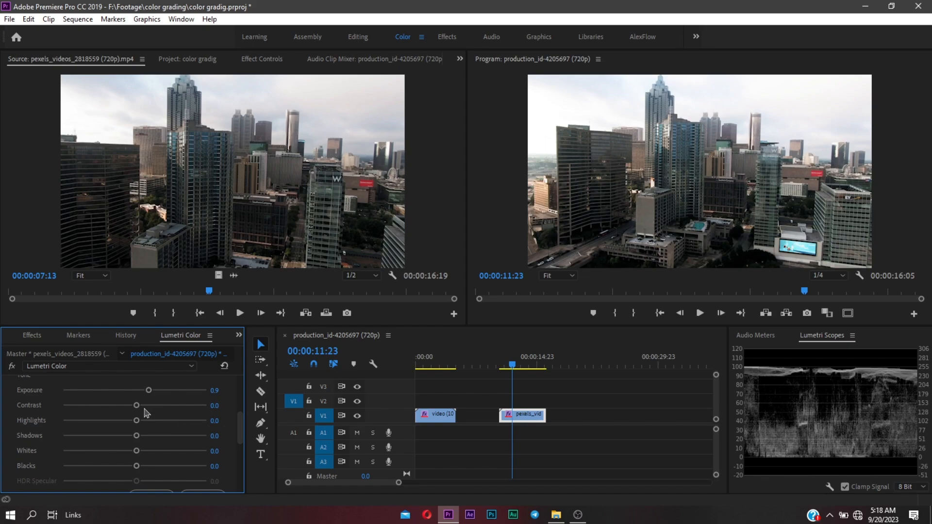
{"action": "left_click_drag", "start_coordinate": [136, 407], "coordinate": [159, 410]}
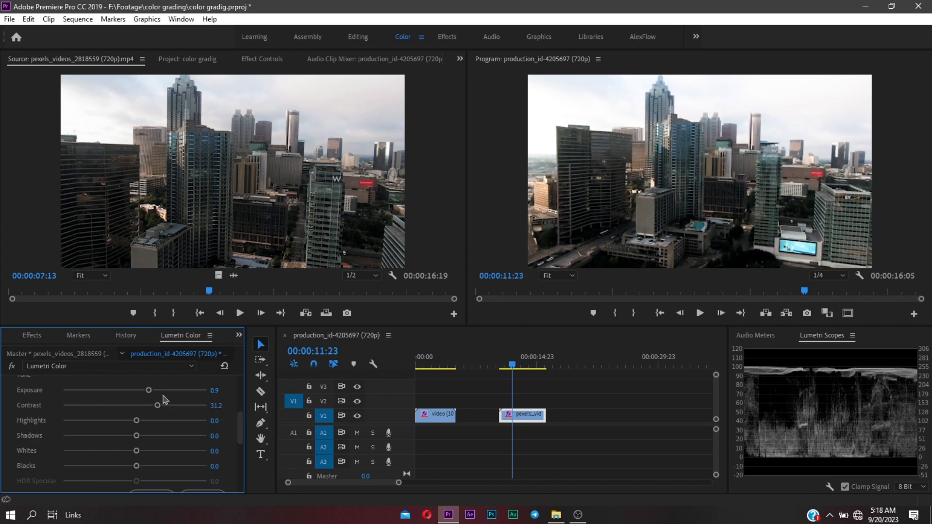
{"action": "left_click_drag", "start_coordinate": [163, 405], "coordinate": [186, 407]}
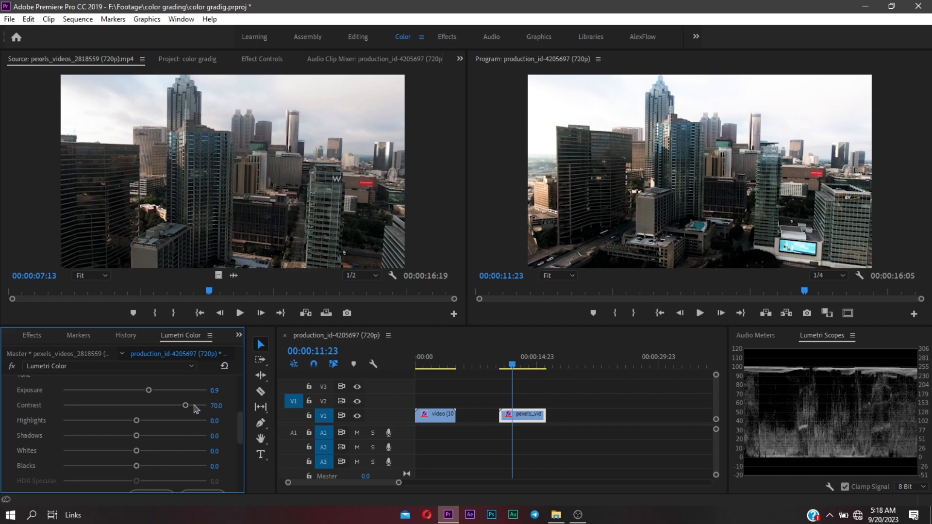
{"action": "left_click_drag", "start_coordinate": [185, 405], "coordinate": [43, 405]}
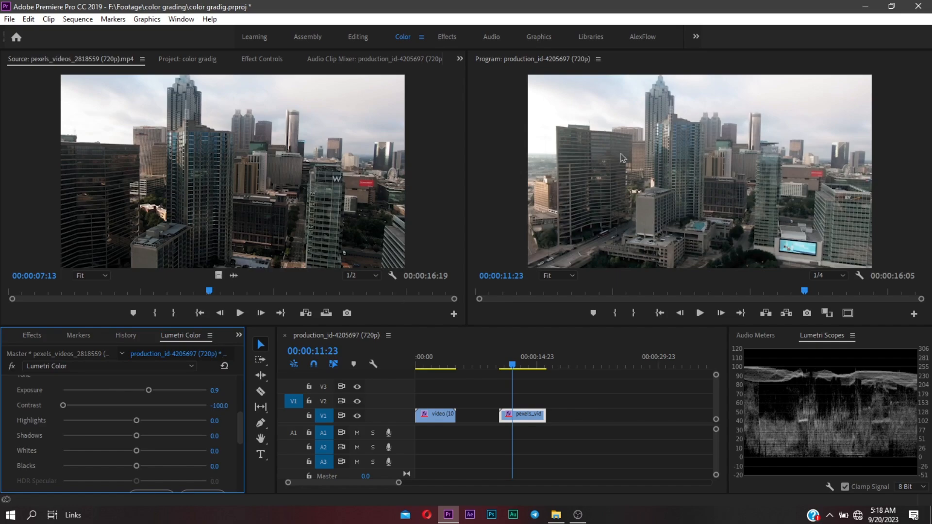
{"action": "left_click_drag", "start_coordinate": [65, 408], "coordinate": [180, 408]}
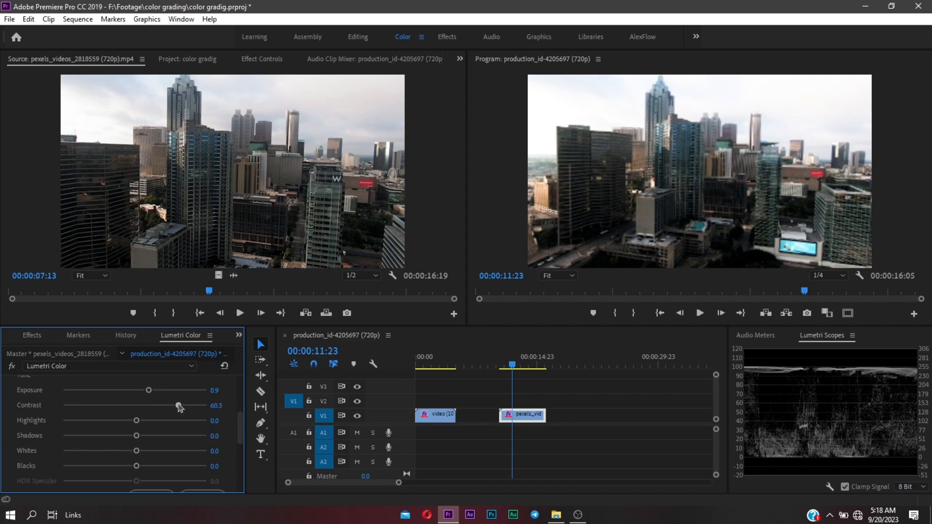
- Test the city clip's Highlights at 100.0, and settle on -13.4
{"action": "scroll", "coordinate": [242, 429], "scroll_direction": "down", "scroll_amount": 2}
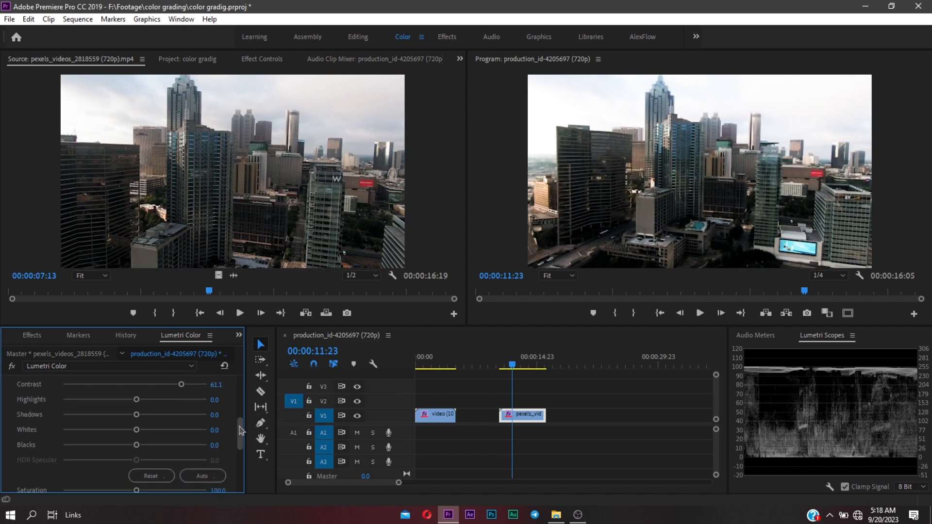
{"action": "left_click_drag", "start_coordinate": [137, 400], "coordinate": [227, 400]}
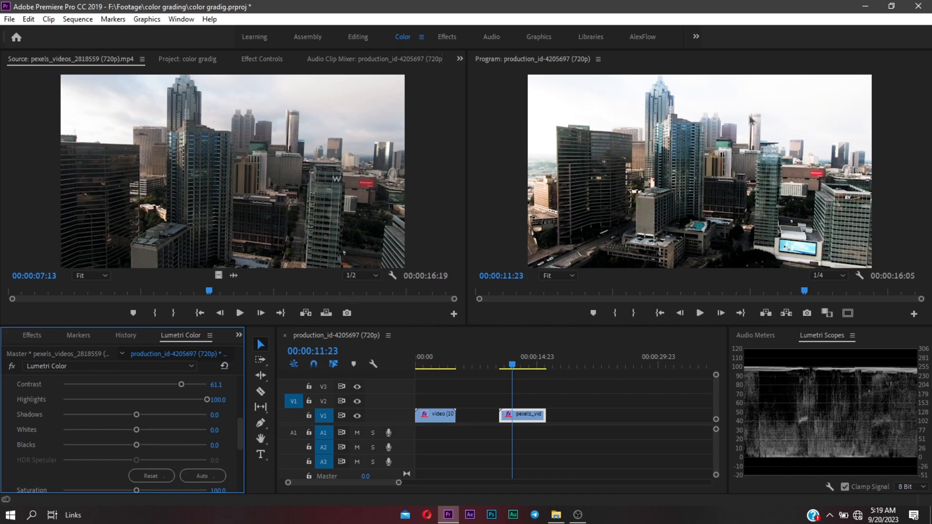
{"action": "left_click_drag", "start_coordinate": [206, 400], "coordinate": [126, 401]}
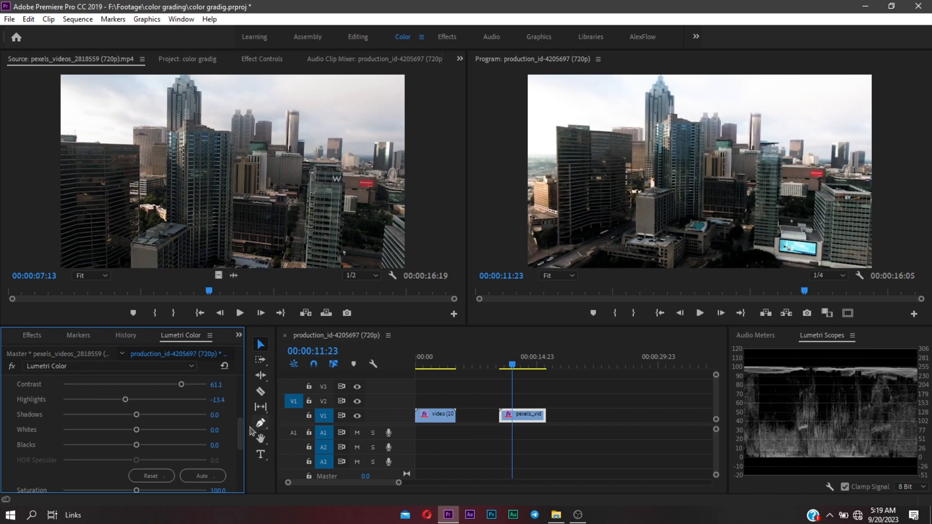
- Set the city clip's Shadows to 5.3, Whites to -49.0 and Blacks to -18.2
{"action": "scroll", "coordinate": [240, 436], "scroll_direction": "down", "scroll_amount": 1}
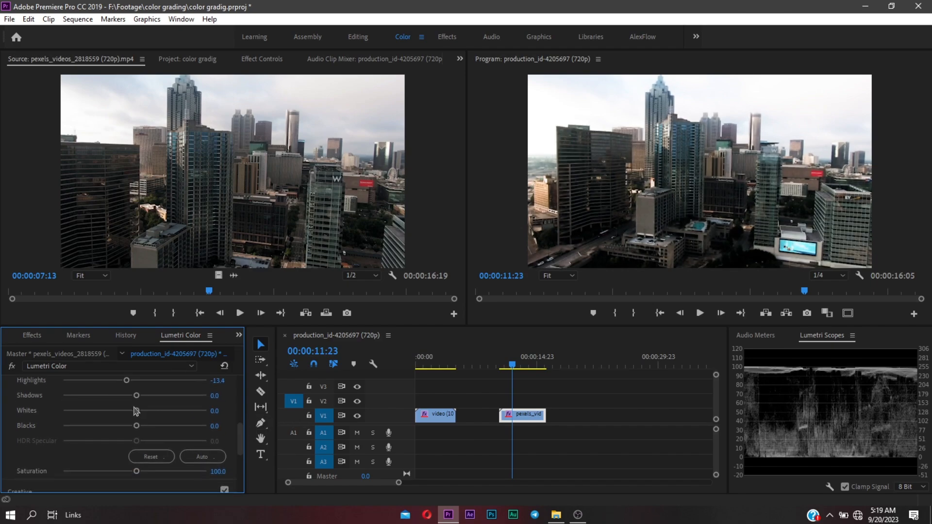
{"action": "mouse_move", "coordinate": [137, 396]}
{"action": "left_mouse_down"}
{"action": "mouse_move", "coordinate": [128, 397]}
{"action": "mouse_move", "coordinate": [140, 398]}
{"action": "left_mouse_up"}
{"action": "scroll", "coordinate": [242, 436], "scroll_direction": "down", "scroll_amount": 1}
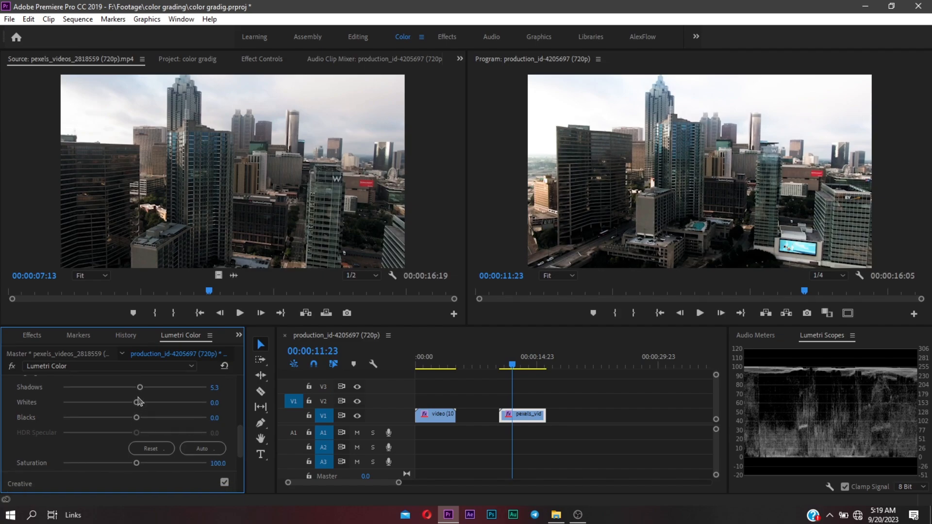
{"action": "left_click_drag", "start_coordinate": [137, 403], "coordinate": [113, 401]}
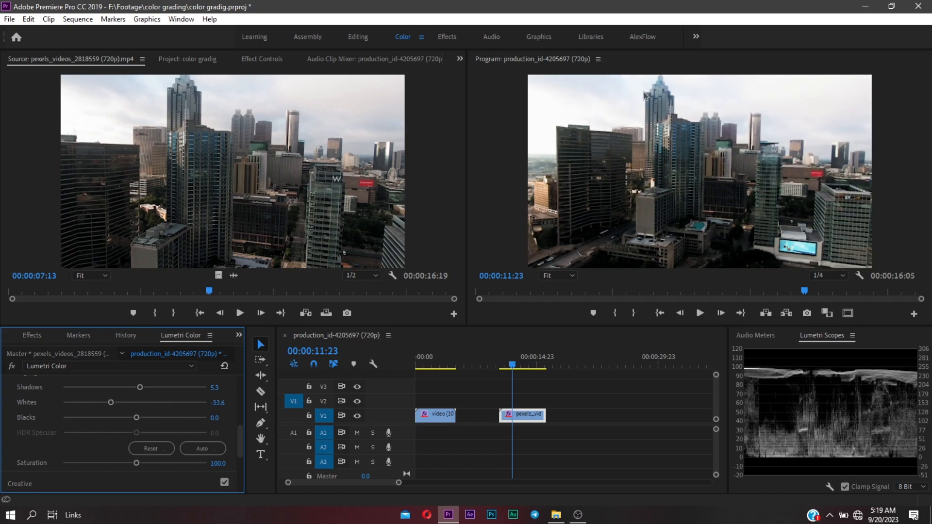
{"action": "left_click_drag", "start_coordinate": [112, 403], "coordinate": [118, 421]}
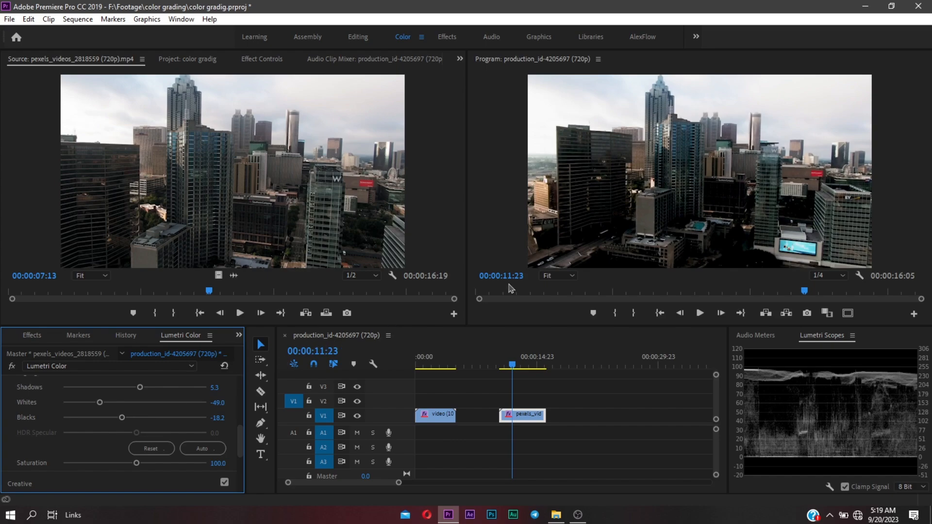
- Raise the city clip's Saturation moderately and set its white balance Temperature to -19.8 for a cooler look
{"action": "left_click_drag", "start_coordinate": [238, 443], "coordinate": [241, 449]}
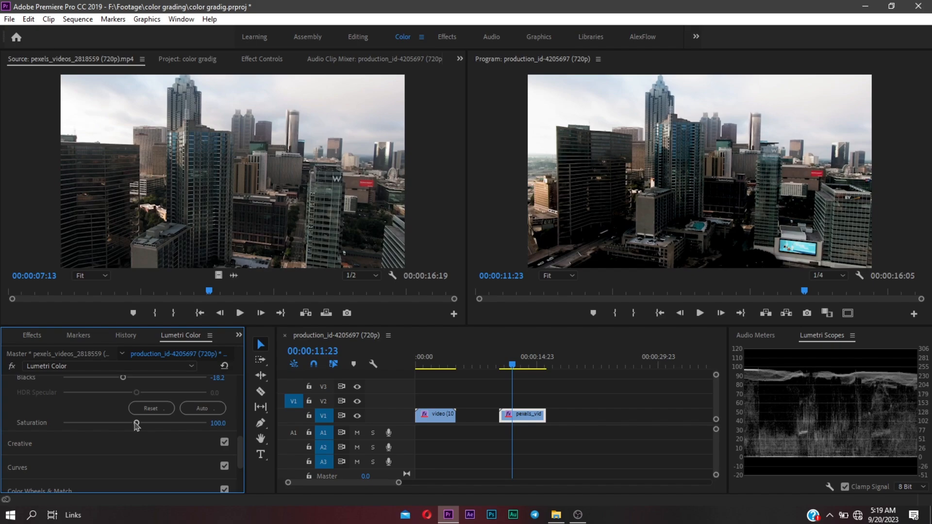
{"action": "left_click_drag", "start_coordinate": [136, 425], "coordinate": [163, 432]}
{"action": "left_click_drag", "start_coordinate": [244, 448], "coordinate": [244, 389]}
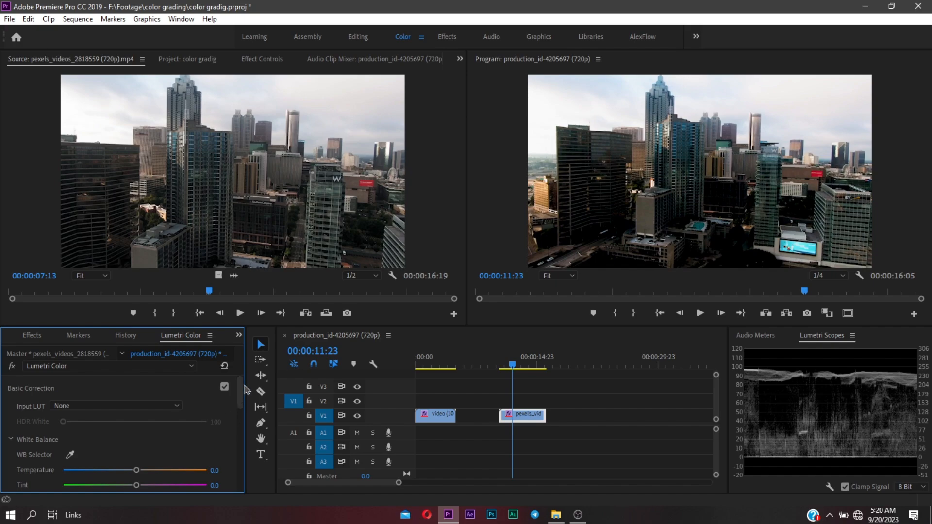
{"action": "left_click_drag", "start_coordinate": [244, 391], "coordinate": [242, 398]}
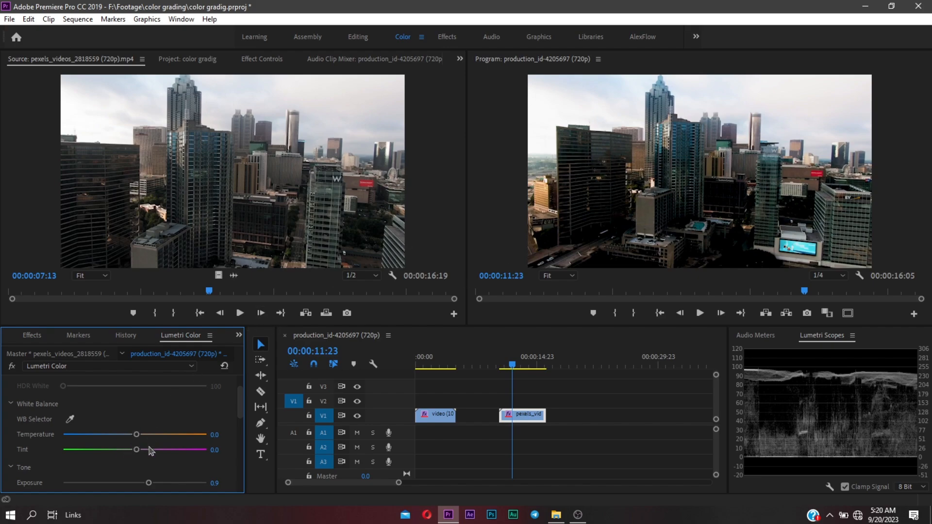
{"action": "mouse_move", "coordinate": [136, 435]}
{"action": "left_mouse_down"}
{"action": "mouse_move", "coordinate": [127, 437]}
{"action": "mouse_move", "coordinate": [183, 438]}
{"action": "mouse_move", "coordinate": [68, 431]}
{"action": "mouse_move", "coordinate": [133, 437]}
{"action": "mouse_move", "coordinate": [120, 437]}
{"action": "left_mouse_up"}
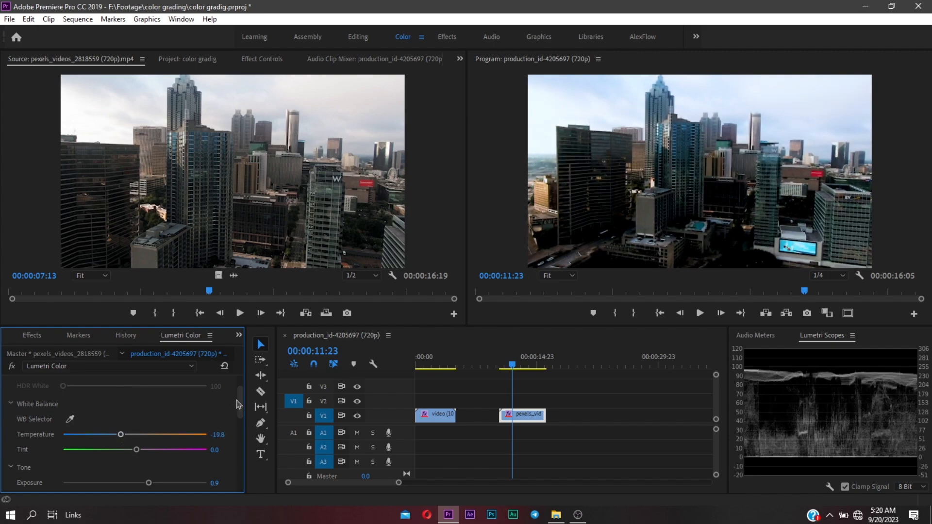
{"action": "left_click_drag", "start_coordinate": [238, 408], "coordinate": [248, 171]}
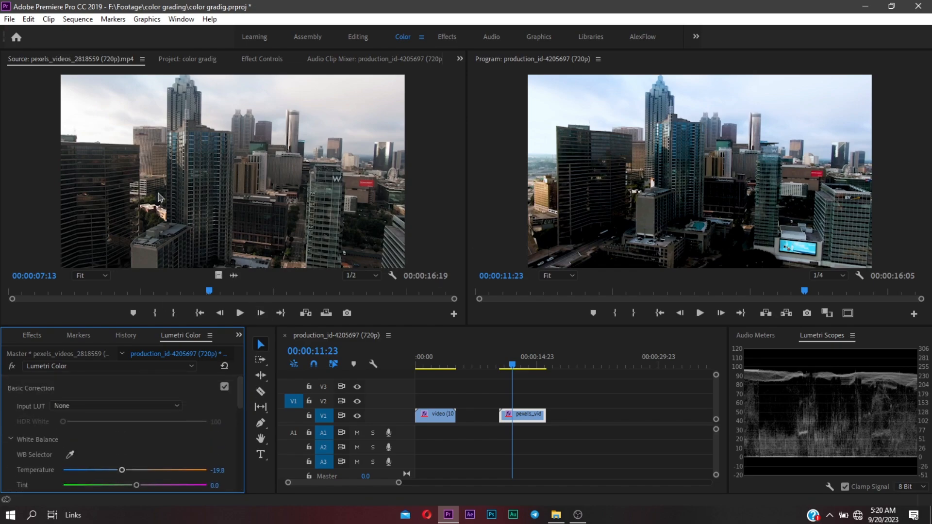